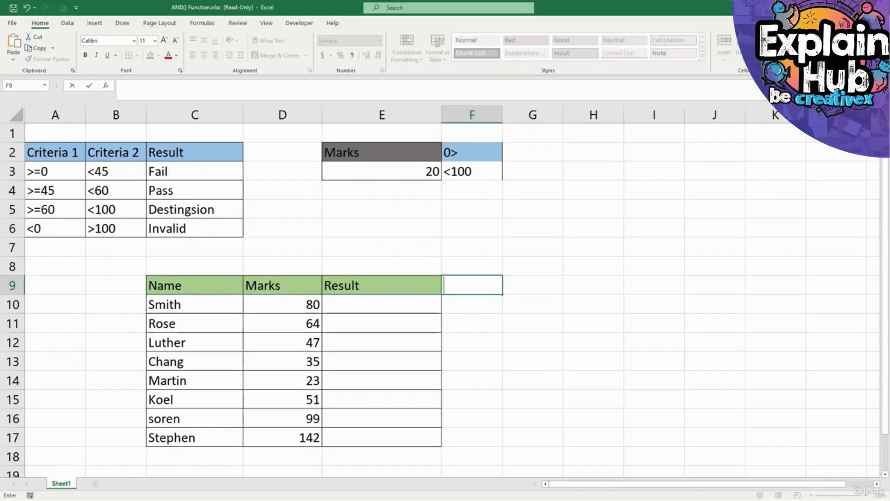
pyautogui.press('Return')
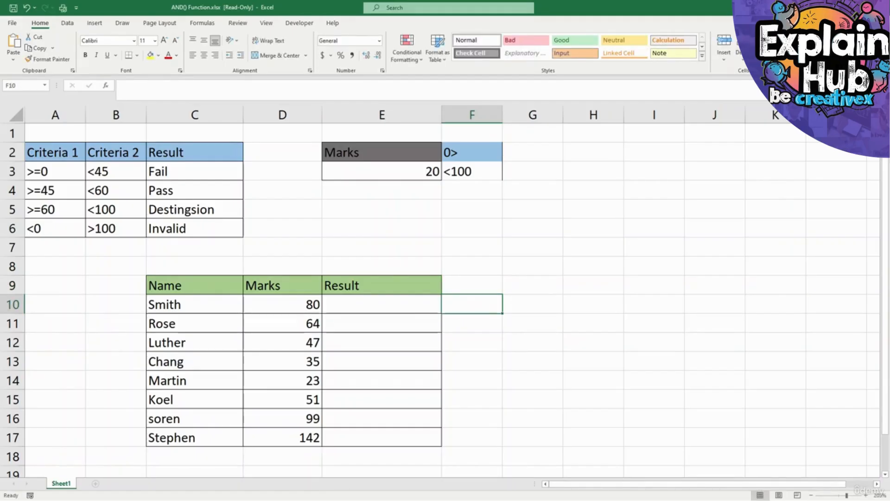
pyautogui.click(382, 172)
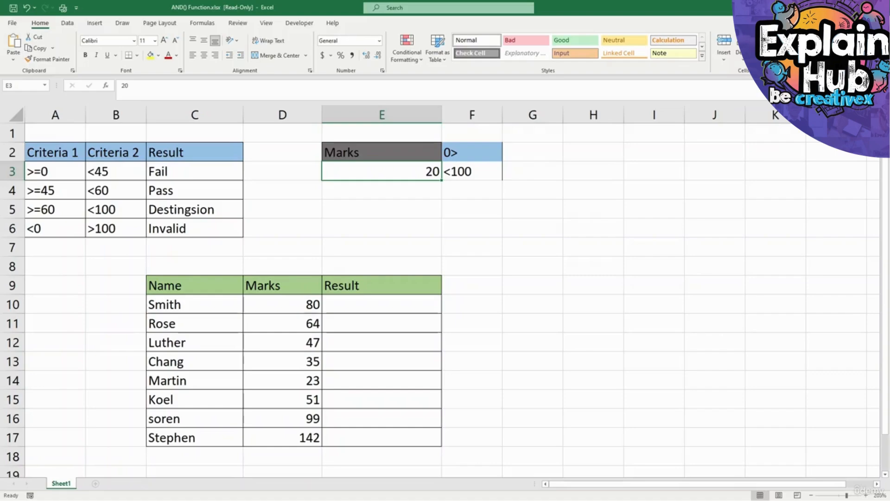
pyautogui.click(472, 152)
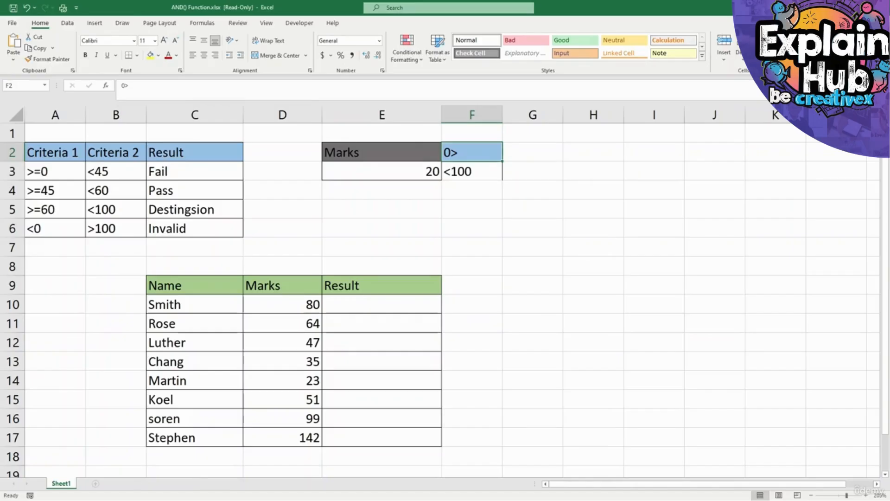
# Enter the formula =AND(E3>0) in cell F4 to test whether the mark is above 0.
pyautogui.click(472, 190)
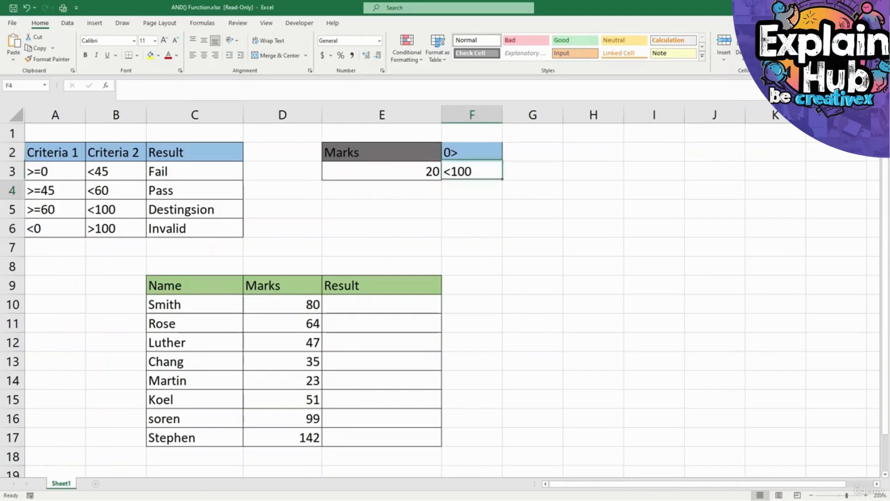
pyautogui.write('=')
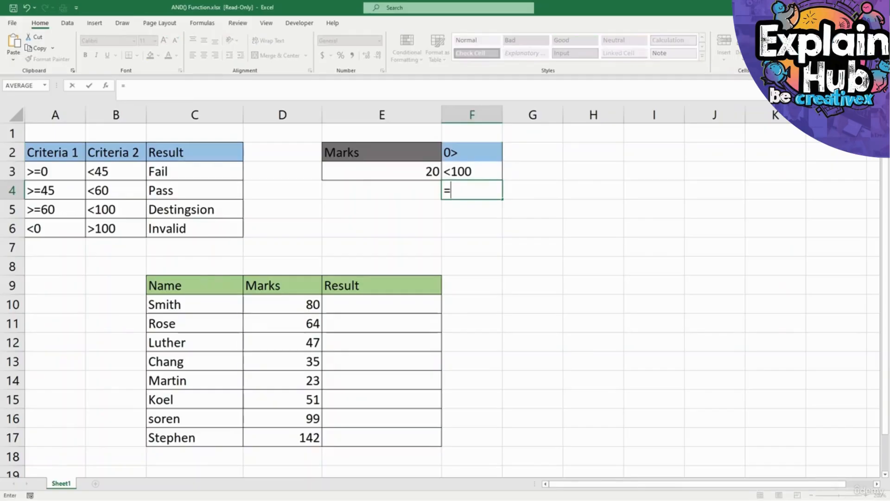
pyautogui.write('and')
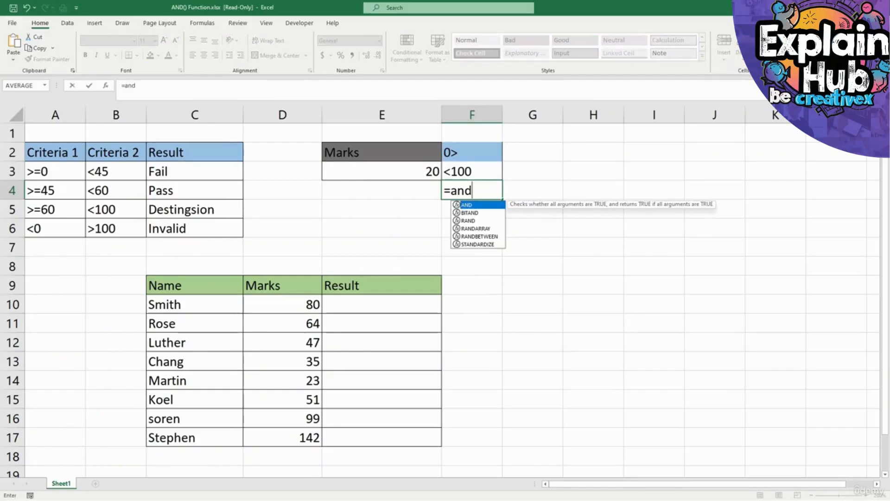
pyautogui.press('Tab')
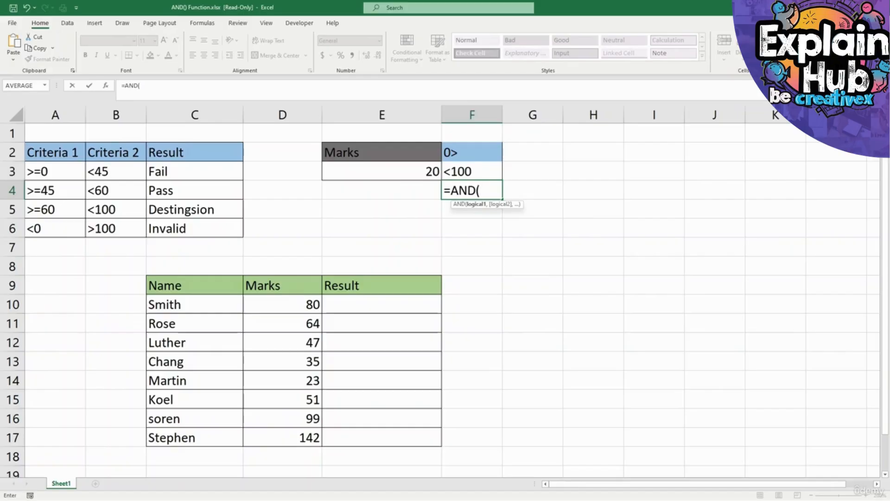
pyautogui.click(381, 171)
pyautogui.write('>')
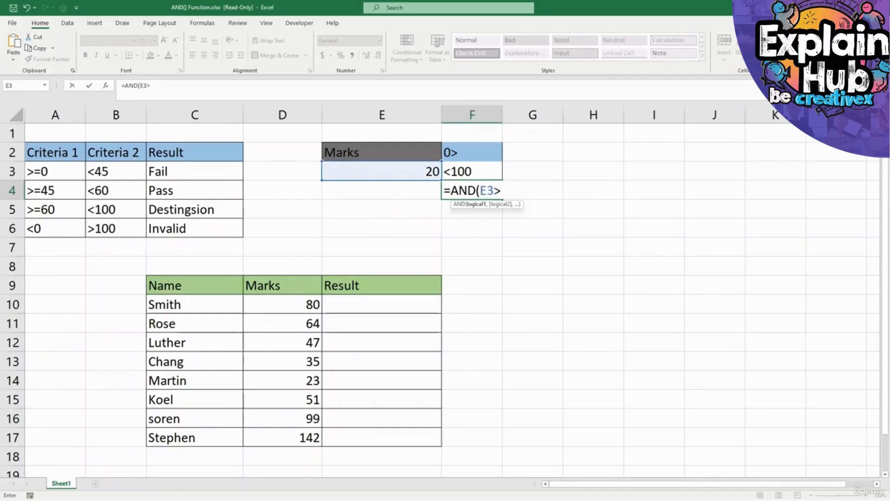
pyautogui.write('0)')
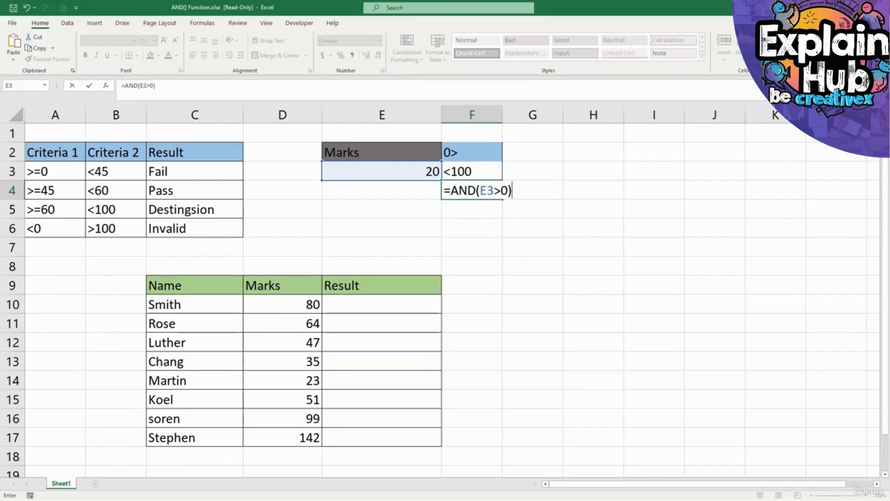
pyautogui.press('Return')
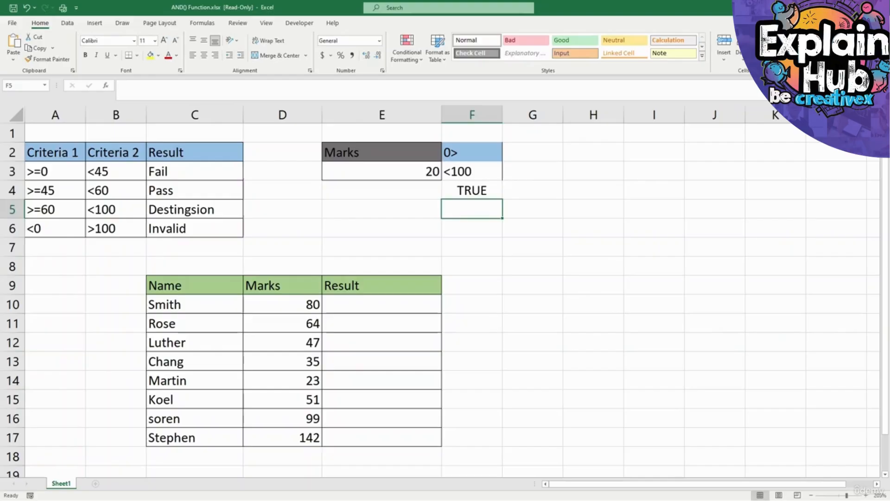
# Enter the formula =AND(E3<100) in cell F5 to test whether the mark is below 100.
pyautogui.write('=')
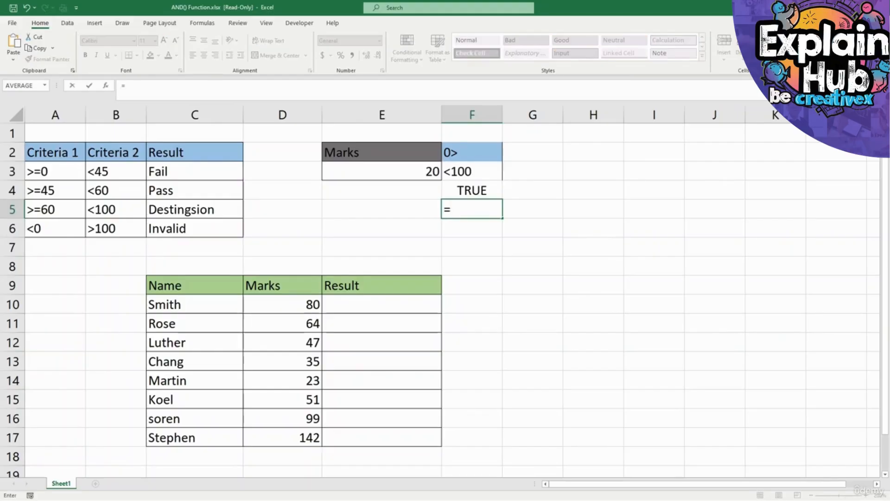
pyautogui.write('and(')
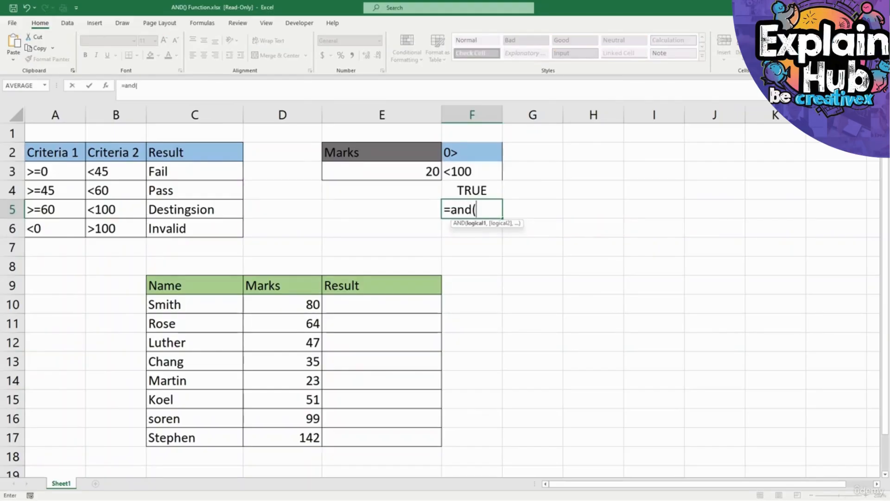
pyautogui.click(399, 171)
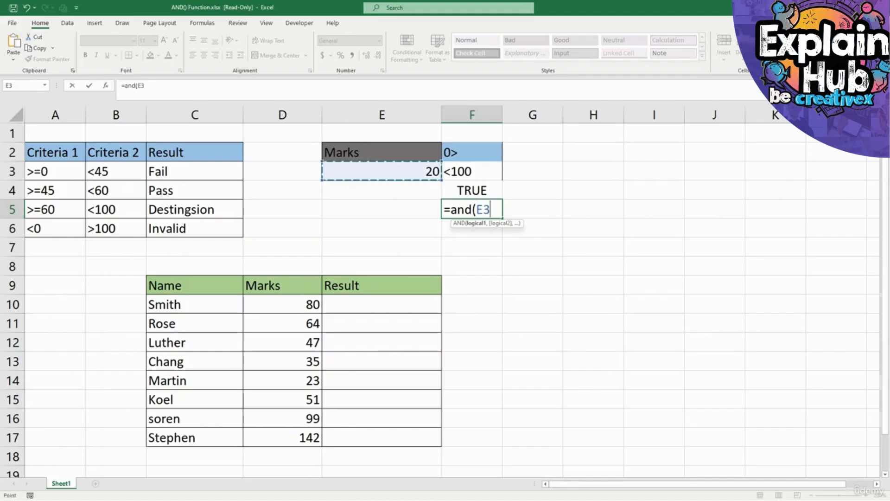
pyautogui.write('<100')
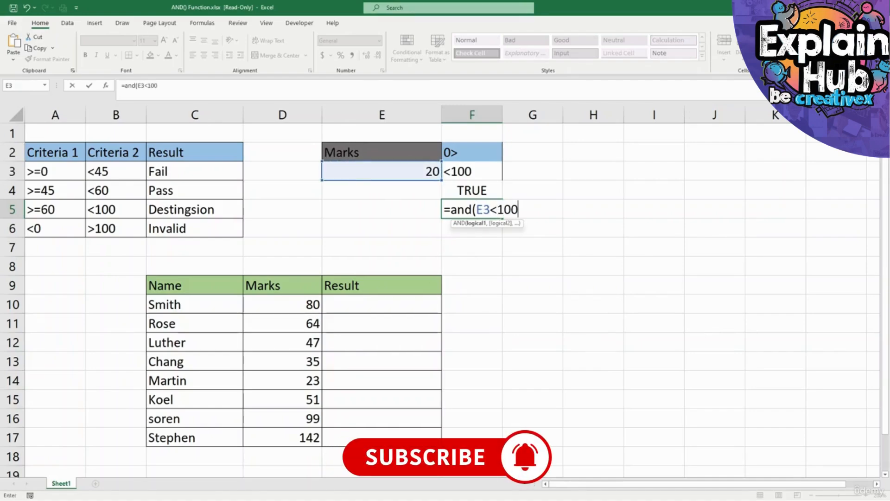
pyautogui.write(')')
pyautogui.press('Return')
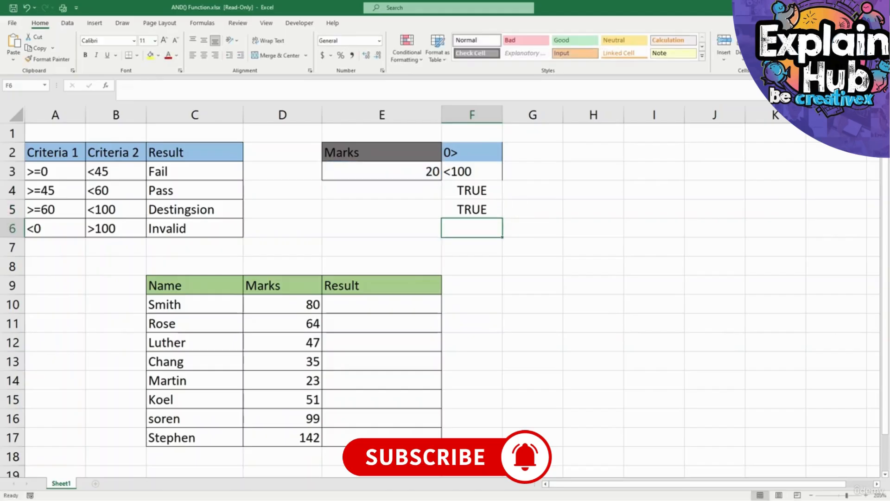
# Set the mark in E3 to 101 and check the less-than-100 test in F5.
pyautogui.click(472, 209)
pyautogui.click(382, 171)
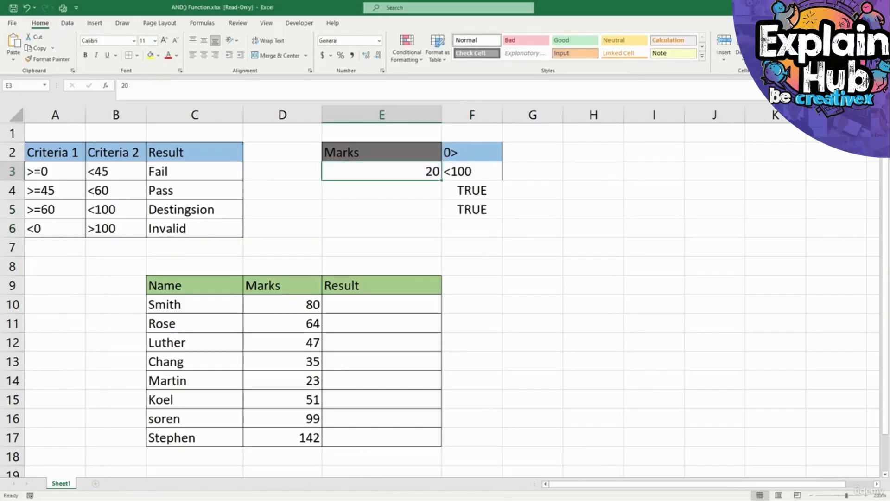
pyautogui.write('101')
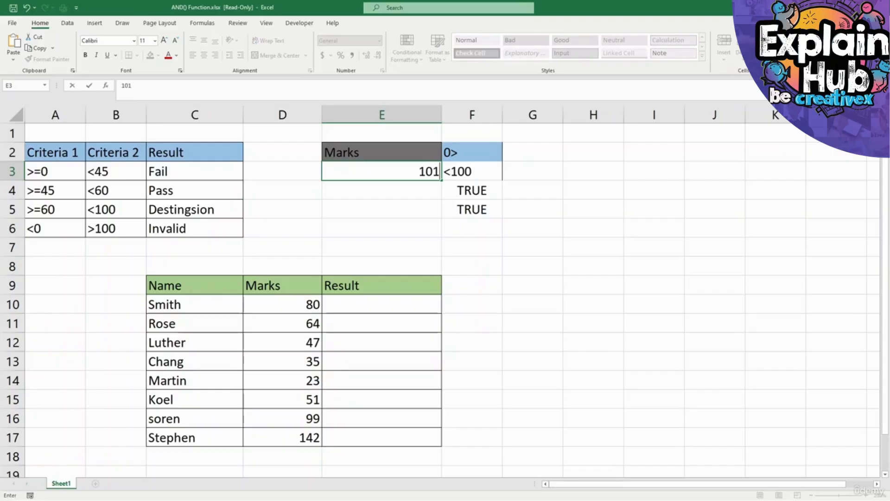
pyautogui.press('Return')
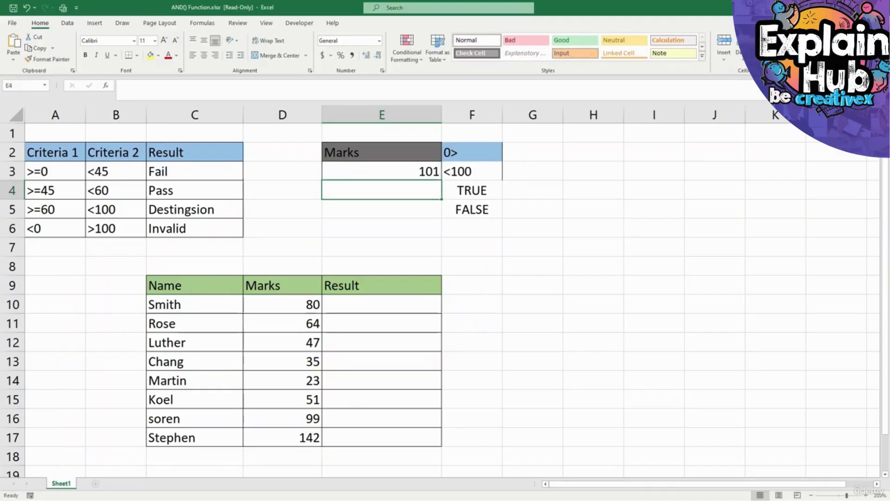
pyautogui.click(472, 210)
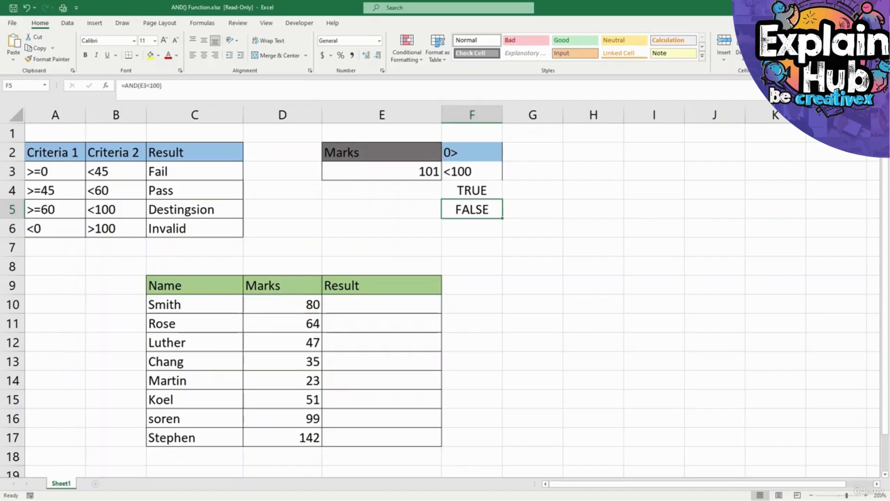
pyautogui.click(472, 247)
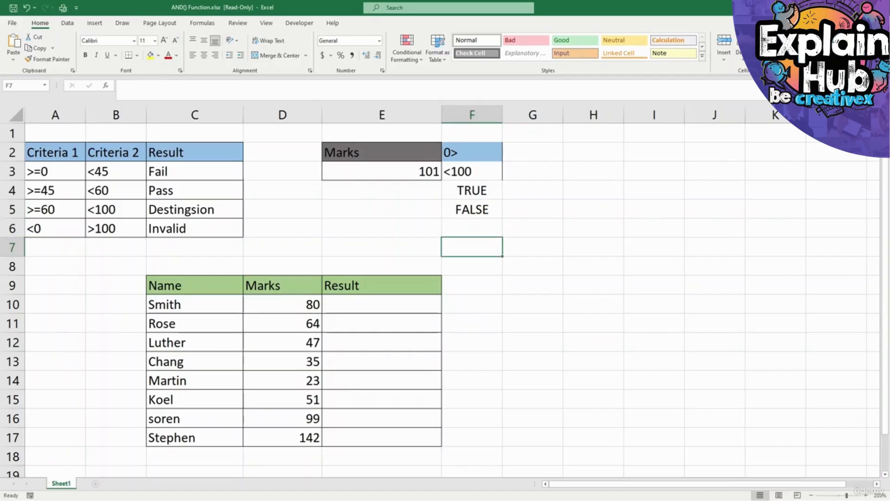
# Review the grading criteria and results in A2:C6 and the students' names and marks in C10:D17.
pyautogui.click(382, 304)
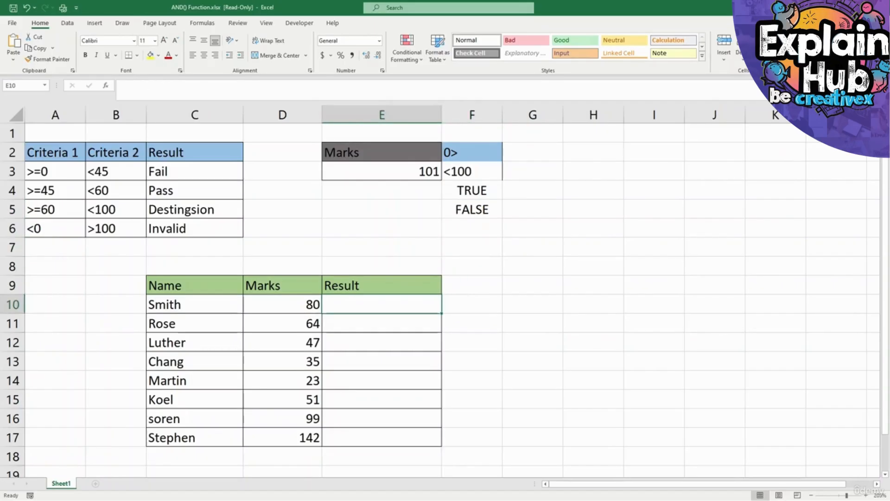
pyautogui.click(55, 153)
pyautogui.moveTo(56, 152); pyautogui.dragTo(195, 228)
pyautogui.click(116, 191)
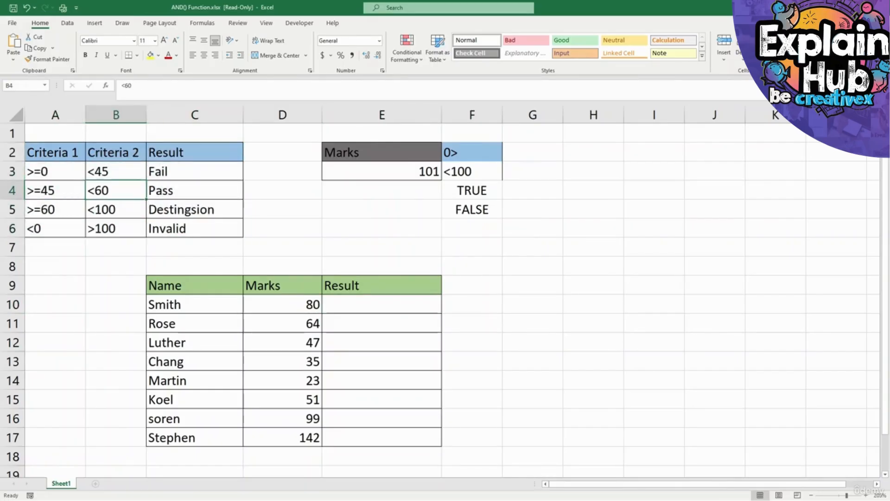
pyautogui.click(116, 153)
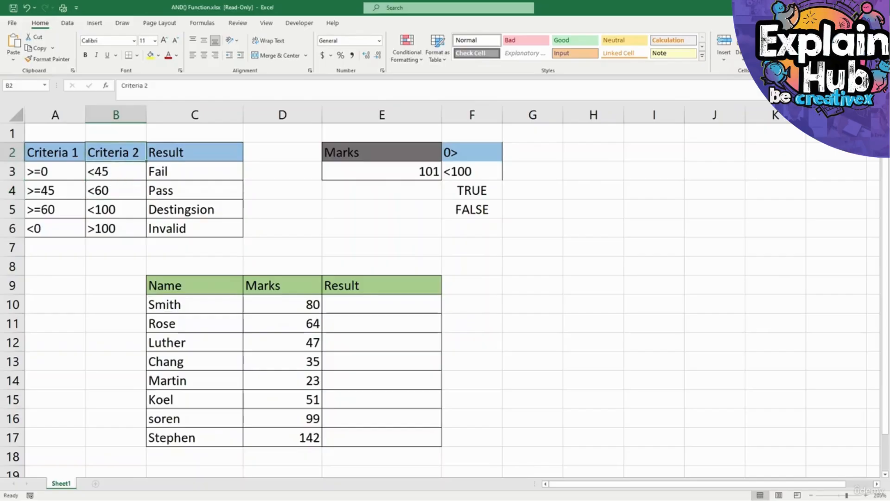
pyautogui.moveTo(195, 153); pyautogui.dragTo(195, 229)
pyautogui.moveTo(194, 304); pyautogui.dragTo(283, 437)
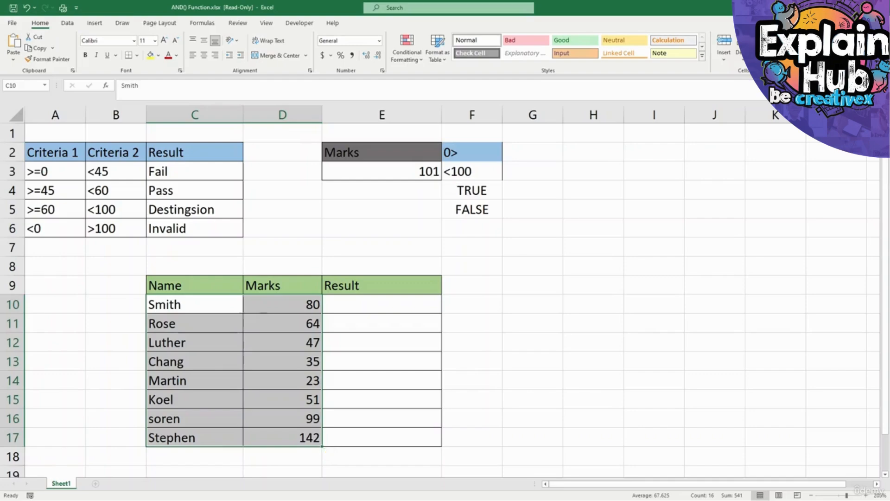
pyautogui.click(381, 304)
pyautogui.click(382, 323)
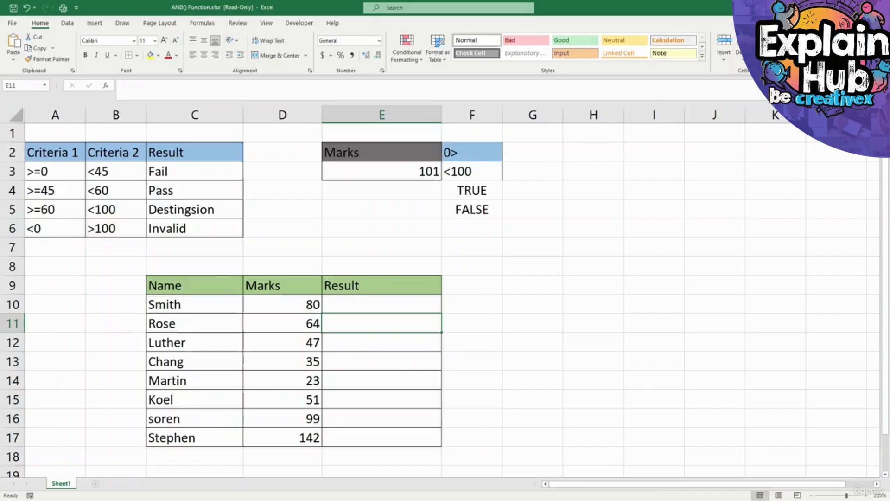
# Begin a formula in the first Result cell, E10, with an AND function nested as the IF function's logical test.
pyautogui.click(382, 304)
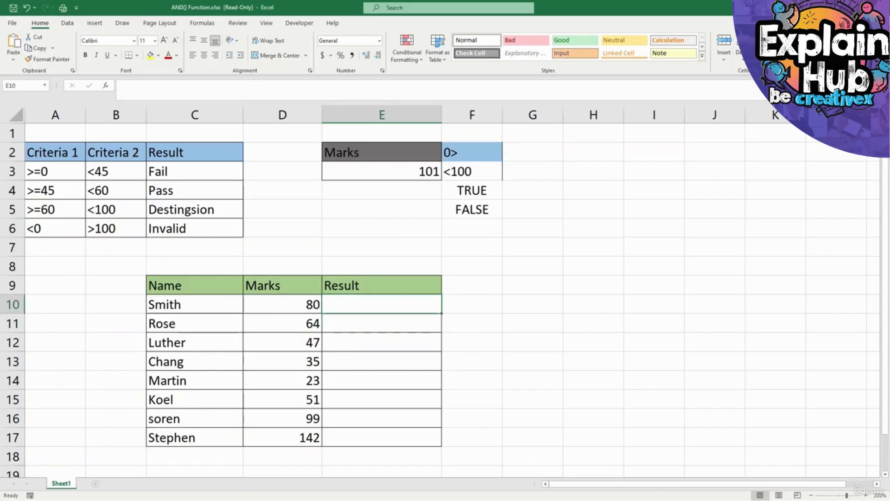
pyautogui.write('=')
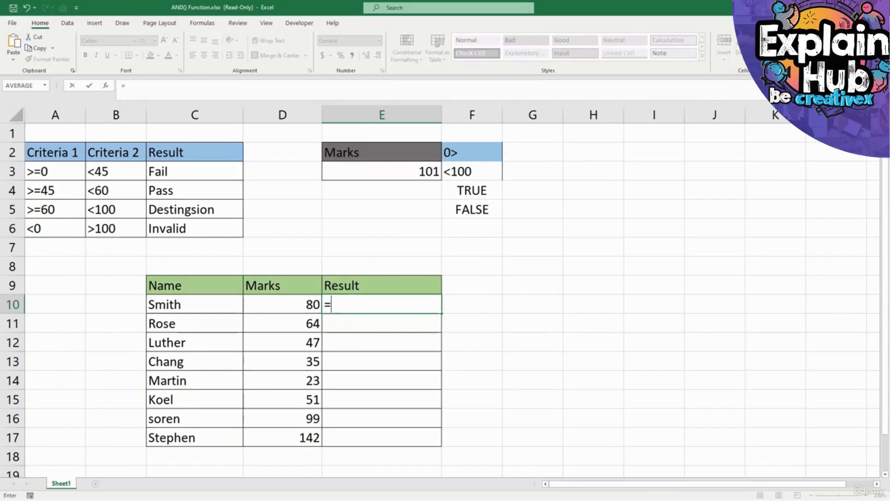
pyautogui.write('if9an')
pyautogui.press('BackSpace')
pyautogui.press('BackSpace')
pyautogui.press('BackSpace')
pyautogui.write('(')
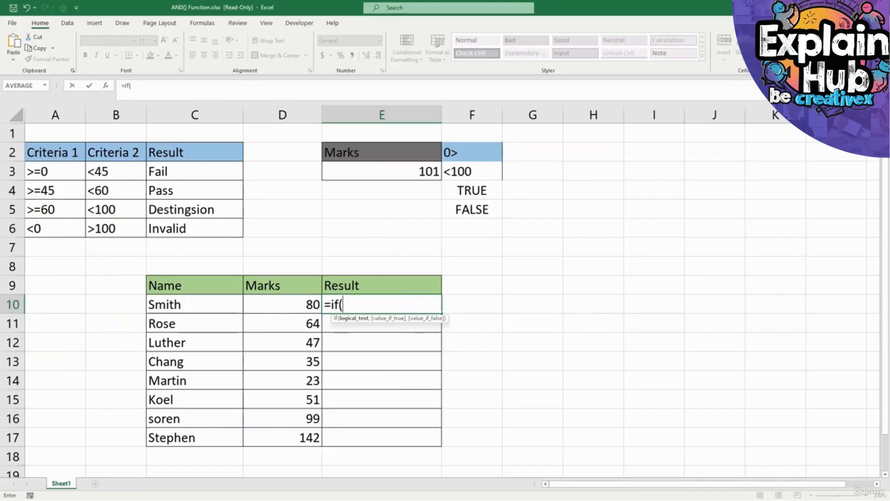
pyautogui.write('and(')
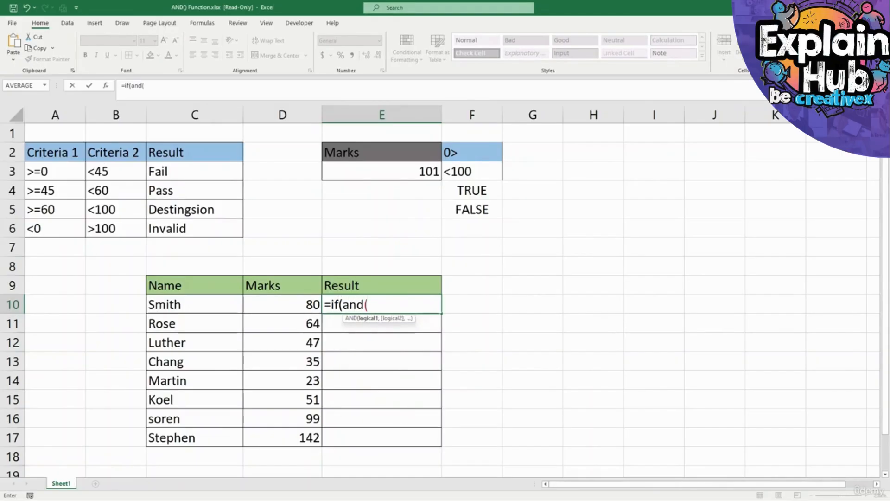
# Complete the AND test in E10 with the Fail conditions D10>=0 and D10<45, ready for the IF function's true value.
pyautogui.press('Left')
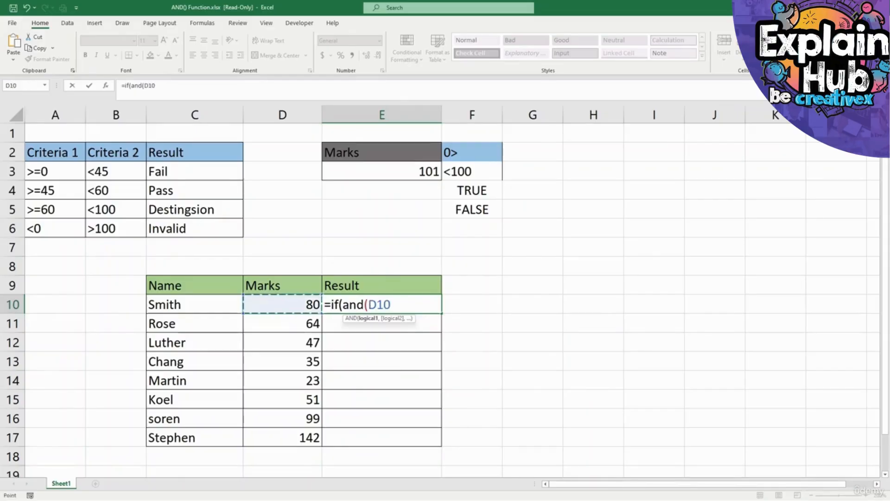
pyautogui.write('>=')
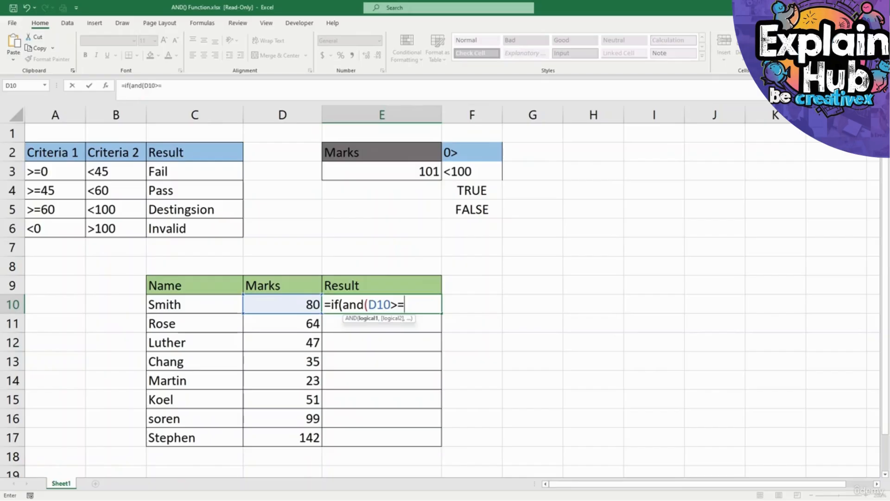
pyautogui.write('0,')
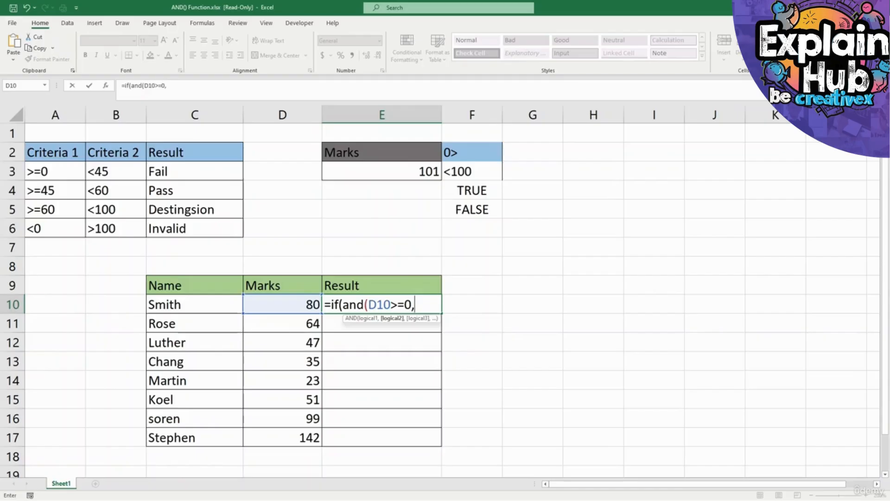
pyautogui.click(283, 304)
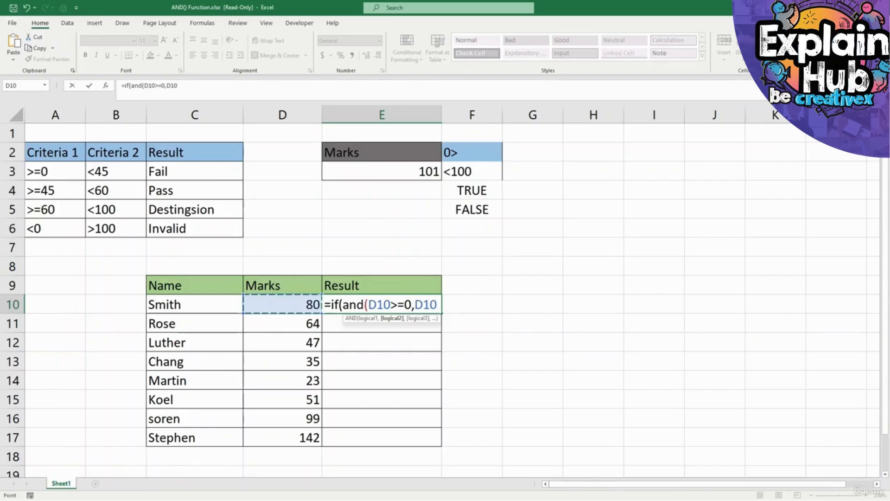
pyautogui.write('<45')
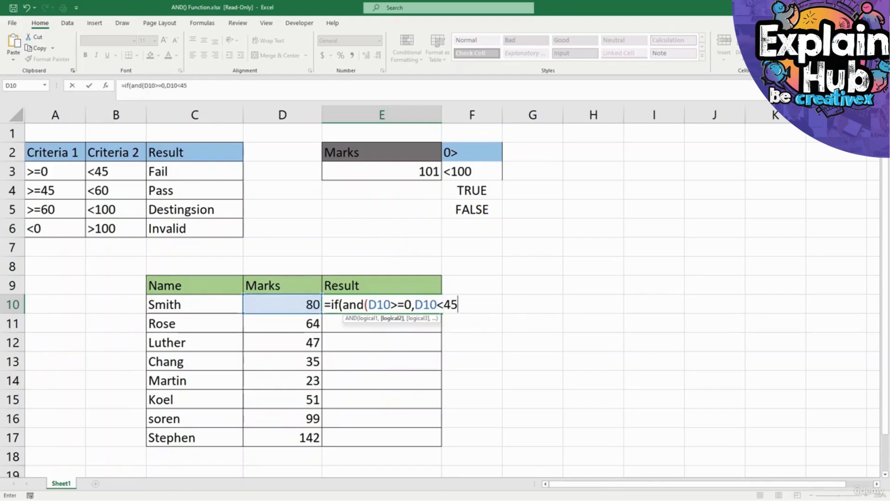
pyautogui.write('),')
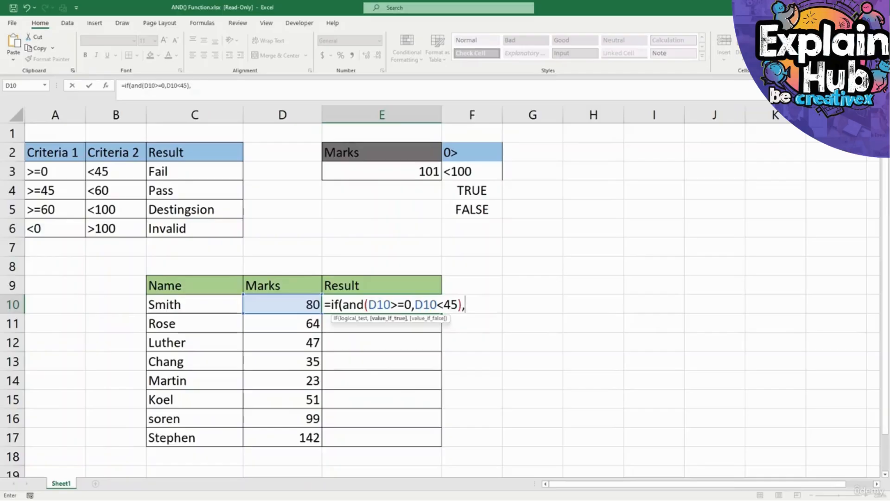
pyautogui.write('"fail"<')
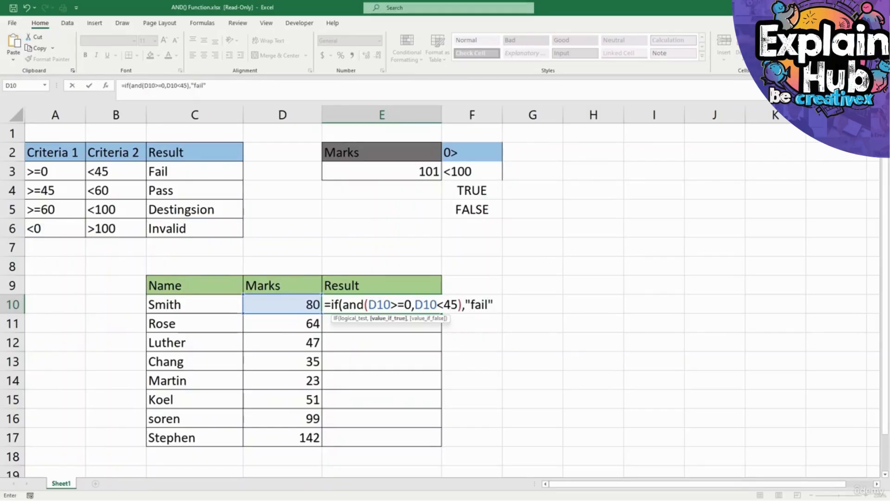
# Return "fail" in E10's formula and nest IF tests with AND for "pass" (D10>=45,D10<60) and "Destingsion" (D10>=60,D10<100).
pyautogui.press('BackSpace')
pyautogui.write(',')
pyautogui.write('if(')
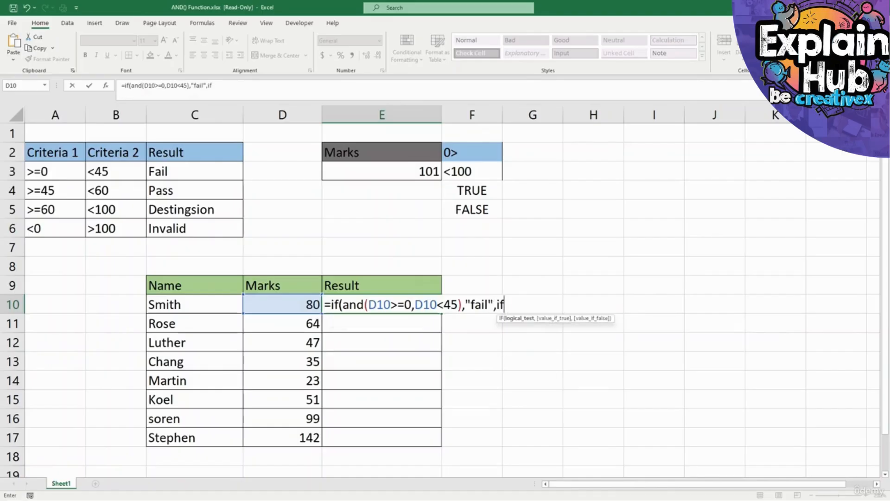
pyautogui.write('and(')
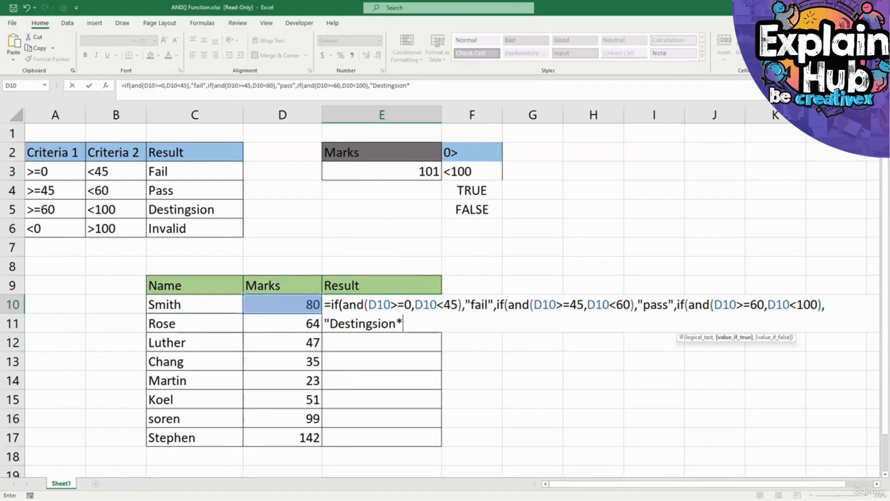
# Correct the closing quote of "Destingsion", add "Invaild" as the last false value, and complete the nested formula in E10.
pyautogui.press('BackSpace')
pyautogui.write('"<')
pyautogui.press('BackSpace')
pyautogui.write(',"Invai')
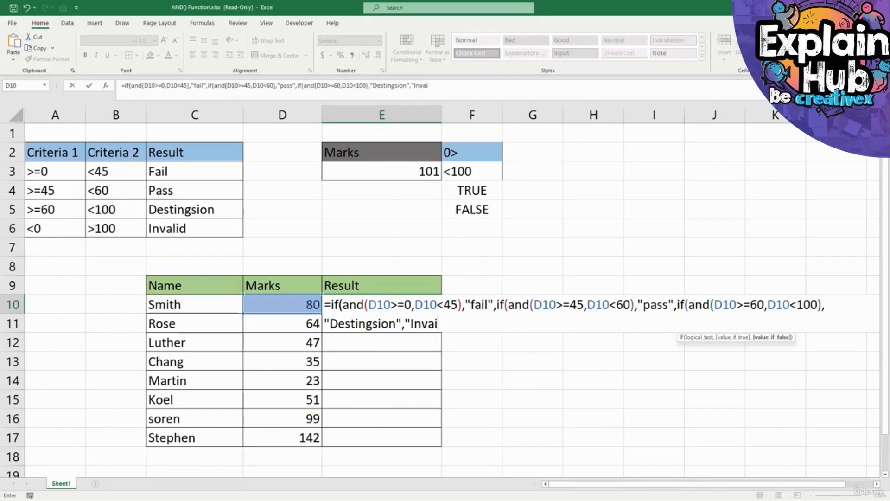
pyautogui.write('ld")))')
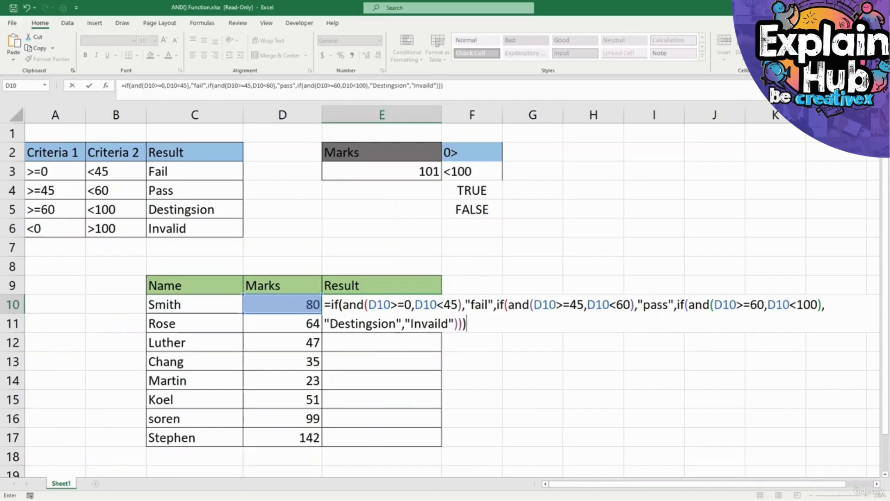
pyautogui.press('Return')
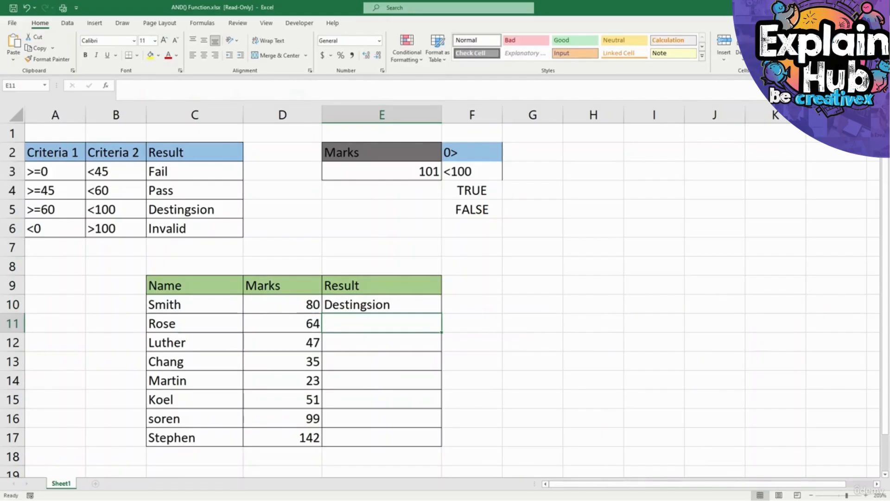
# Fill the formula from E10 down to E17 and check the copied formula in E11.
pyautogui.click(382, 304)
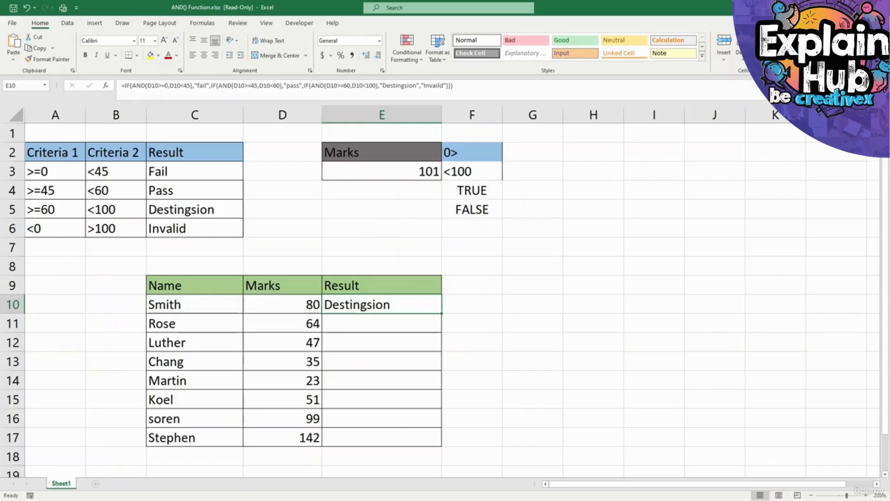
pyautogui.moveTo(441, 313); pyautogui.dragTo(442, 445)
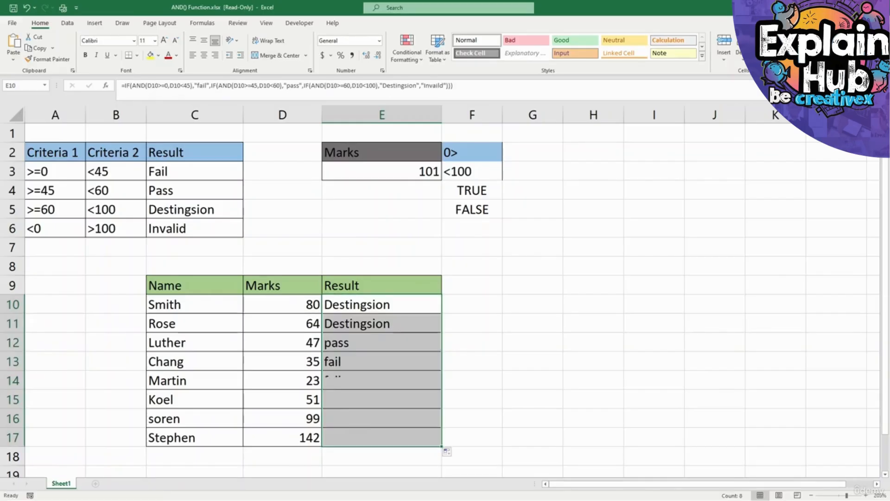
pyautogui.click(381, 324)
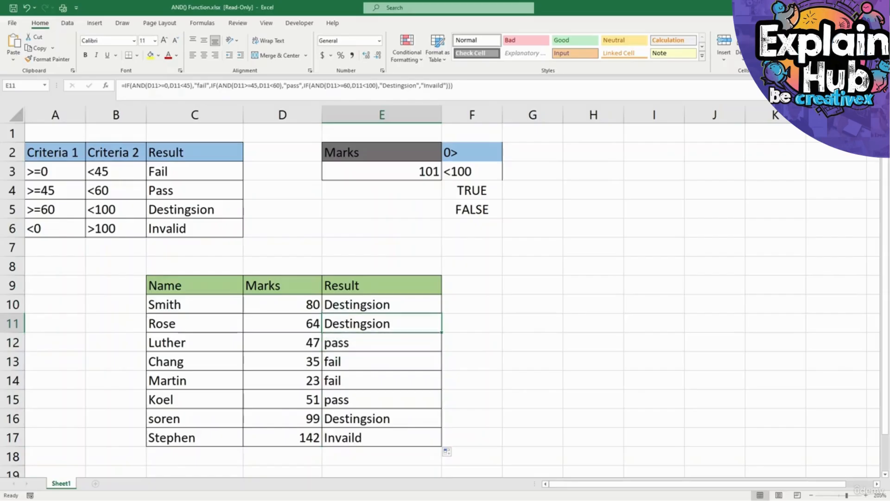